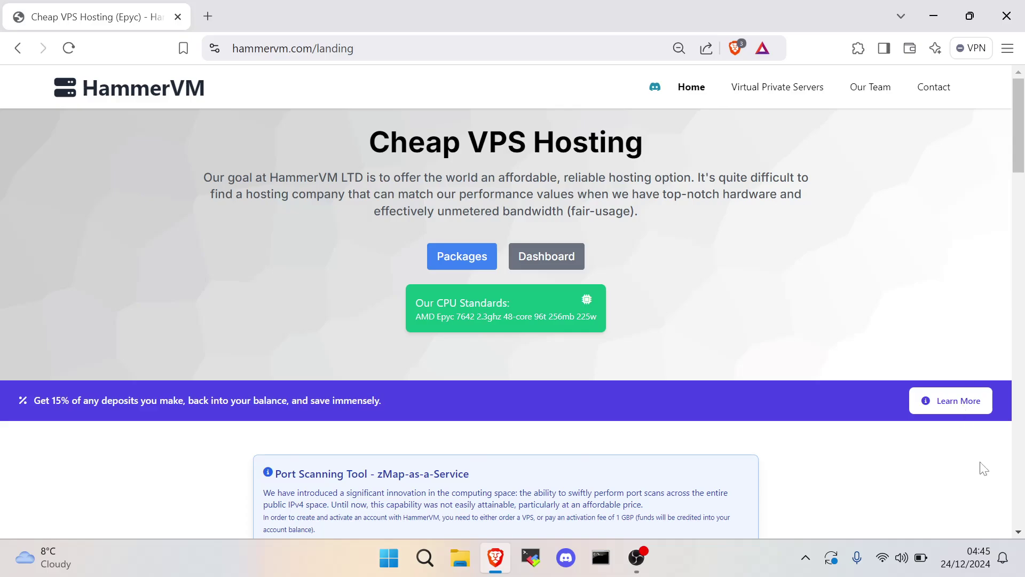
Read the landing page intro and open the full zMap-as-a-Service article.
triple_click(647, 194)
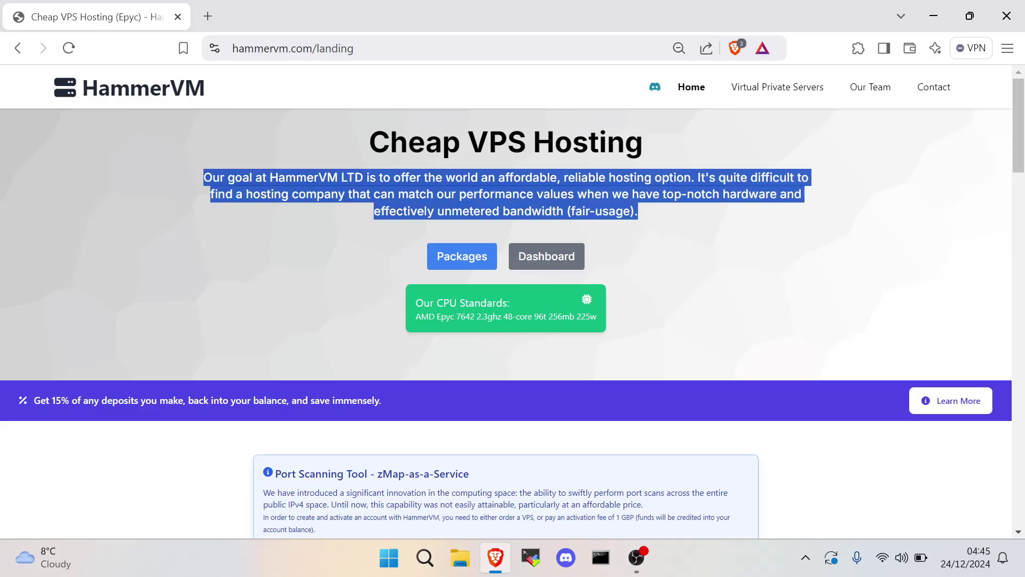
click(648, 241)
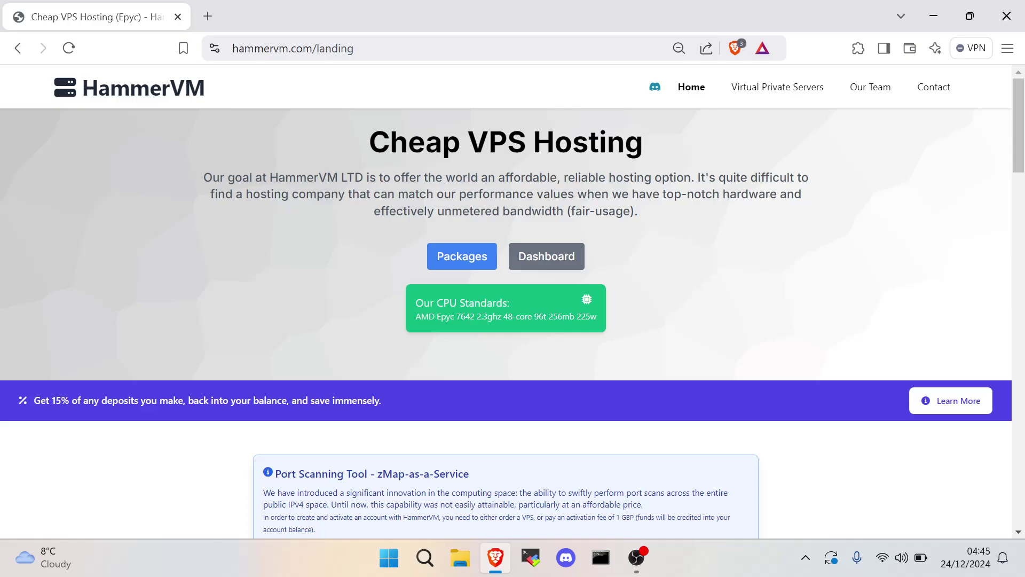
scroll(492, 164, down, 2)
scroll(492, 163, down, 3)
scroll(491, 164, down, 1)
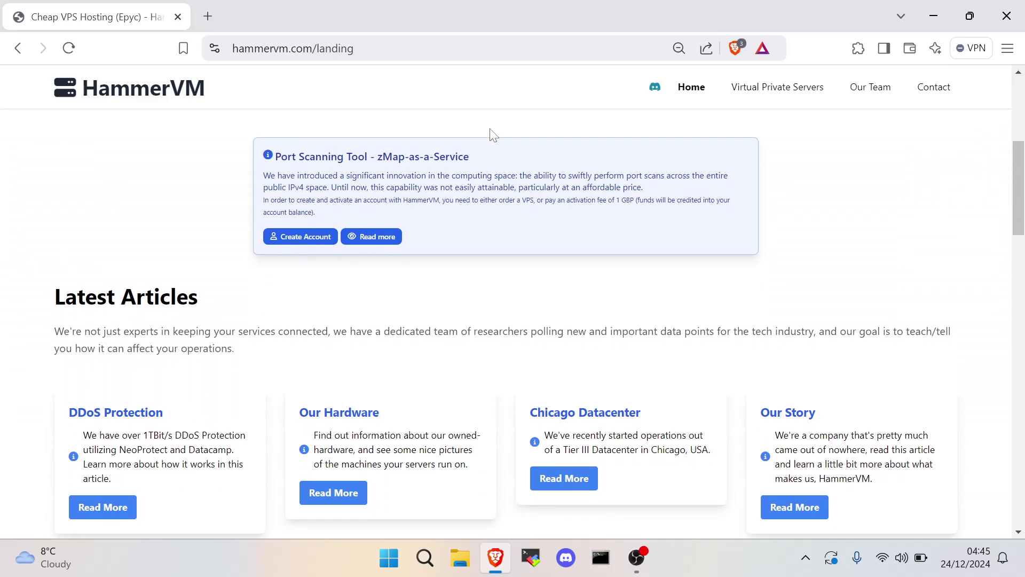
scroll(492, 163, up, 2)
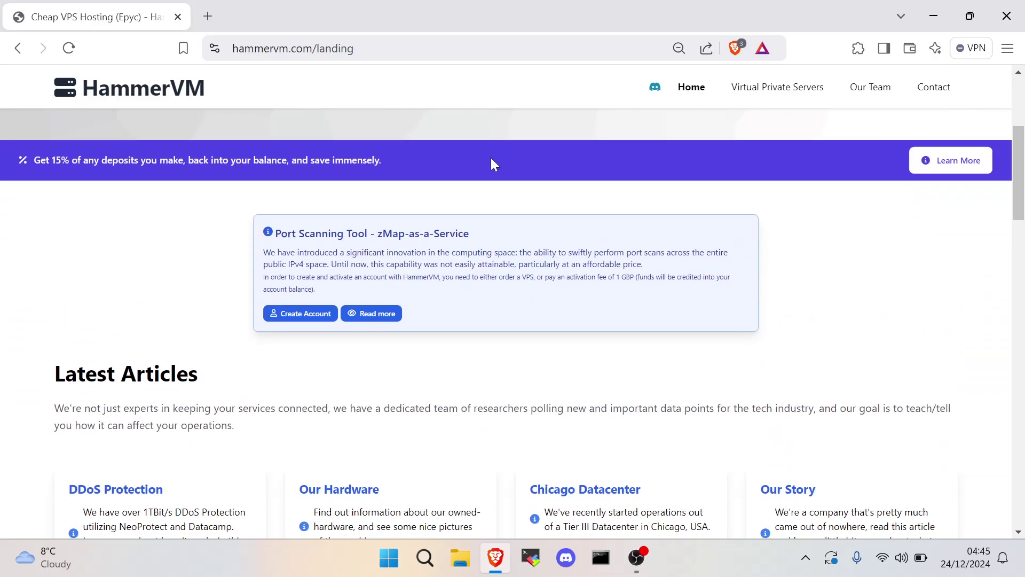
click(385, 313)
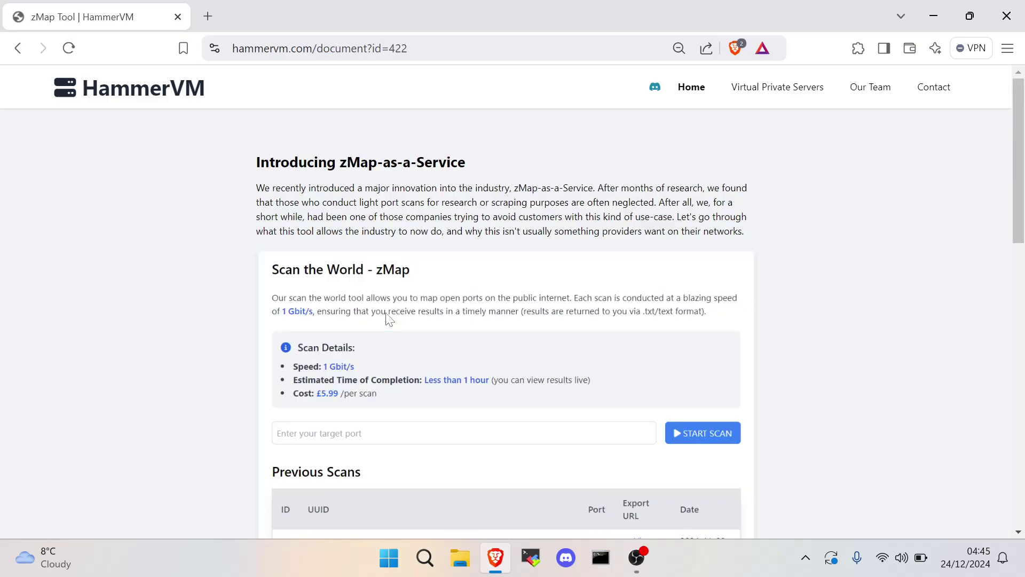
scroll(388, 317, down, 3)
scroll(387, 318, up, 3)
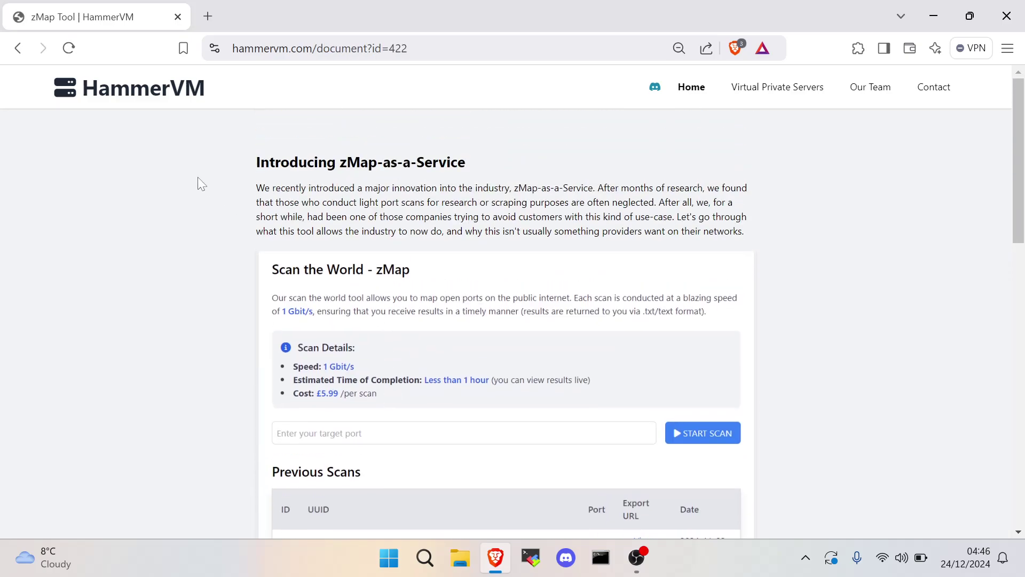
Return to the landing page, then reach the zMap tools page via the account dashboard.
click(20, 48)
triple_click(555, 259)
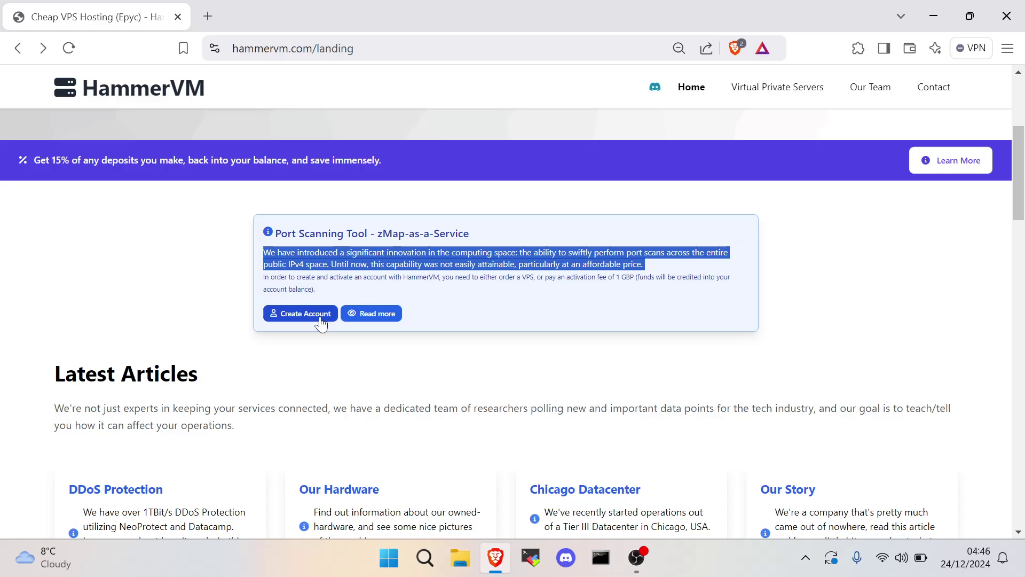
scroll(321, 320, down, 10)
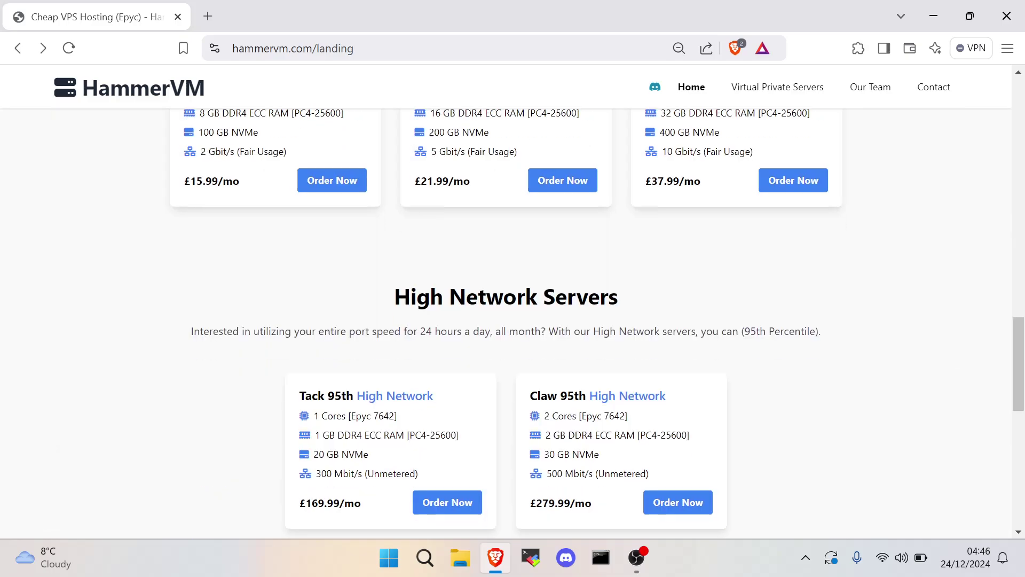
scroll(320, 320, down, 10)
scroll(320, 320, down, 10)
scroll(224, 191, up, 3)
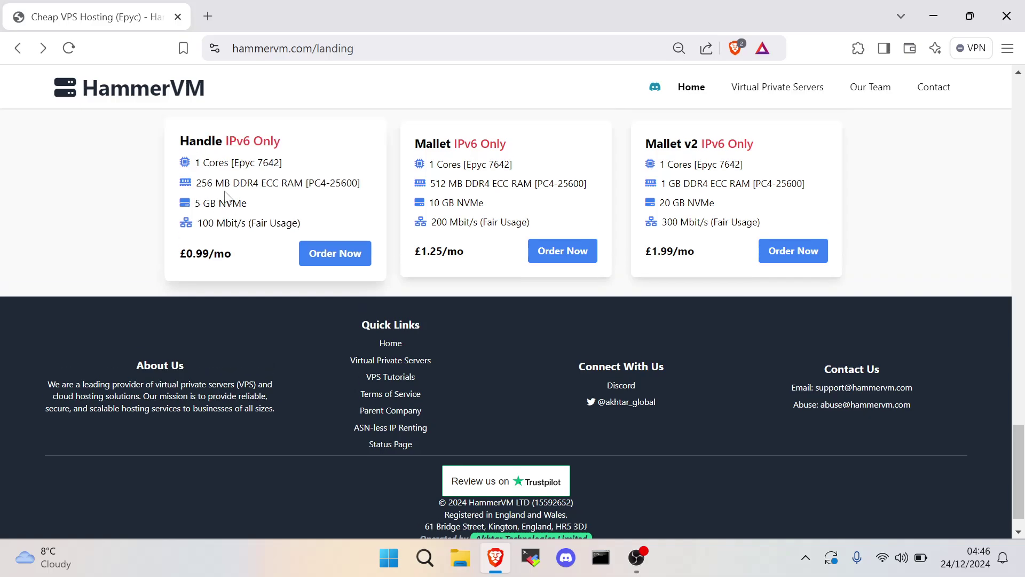
scroll(225, 190, up, 10)
scroll(225, 191, up, 10)
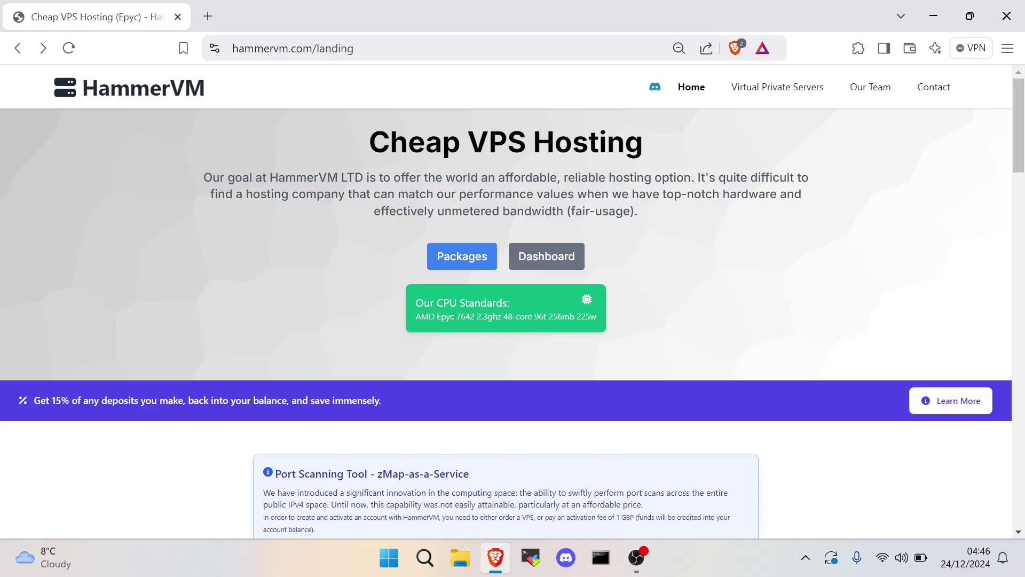
click(527, 262)
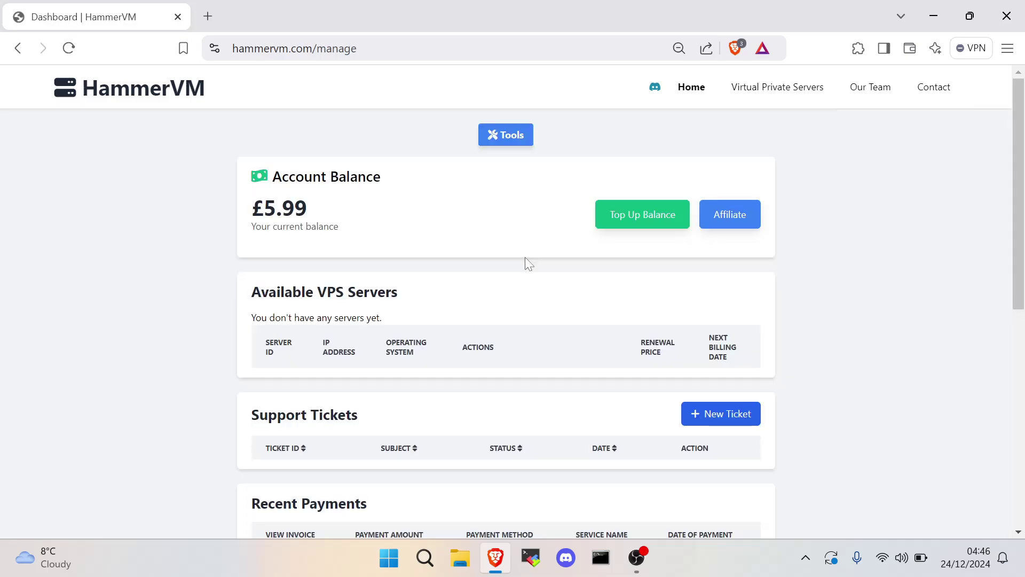
scroll(524, 257, down, 5)
scroll(524, 257, up, 3)
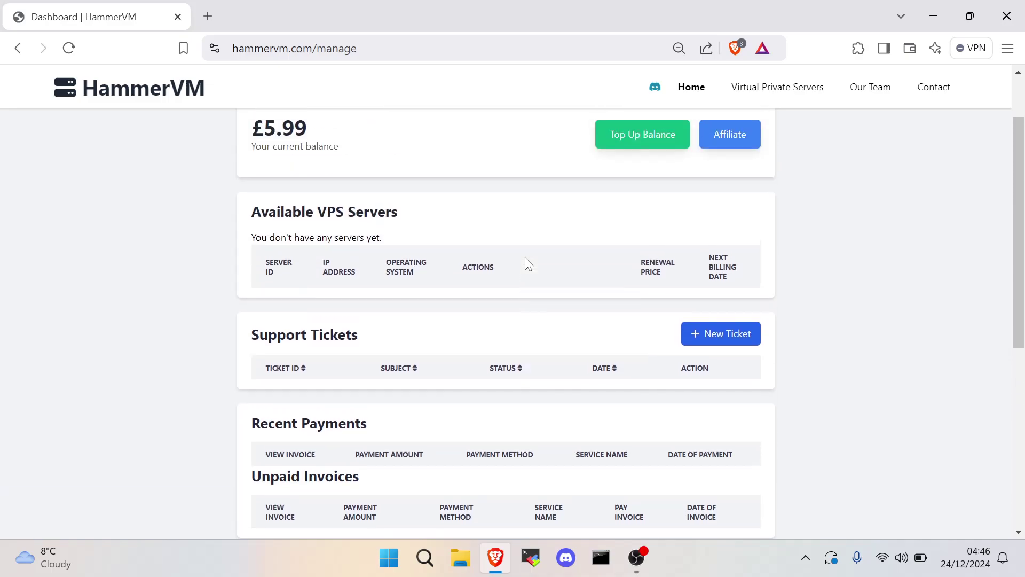
scroll(558, 293, up, 3)
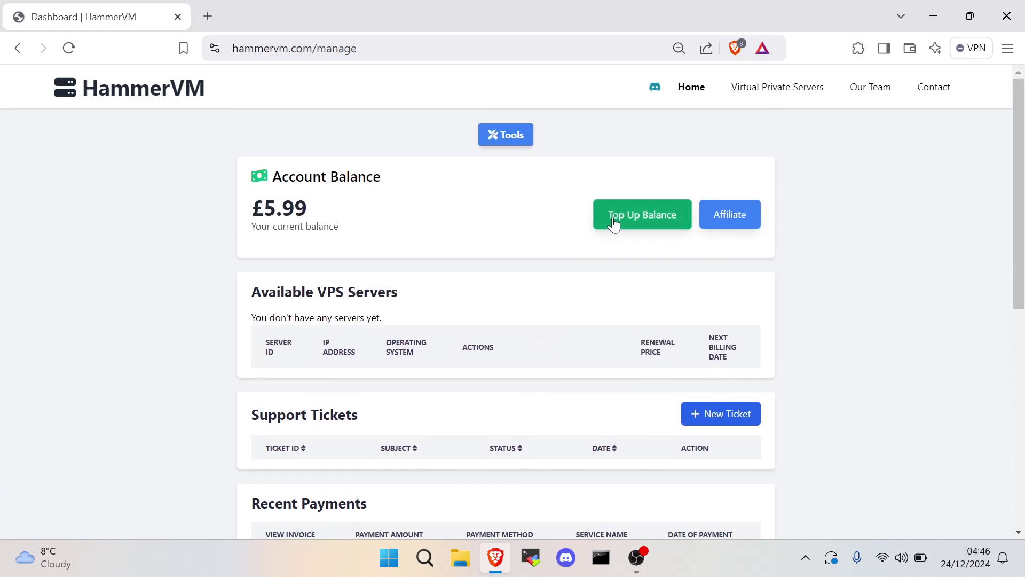
click(506, 134)
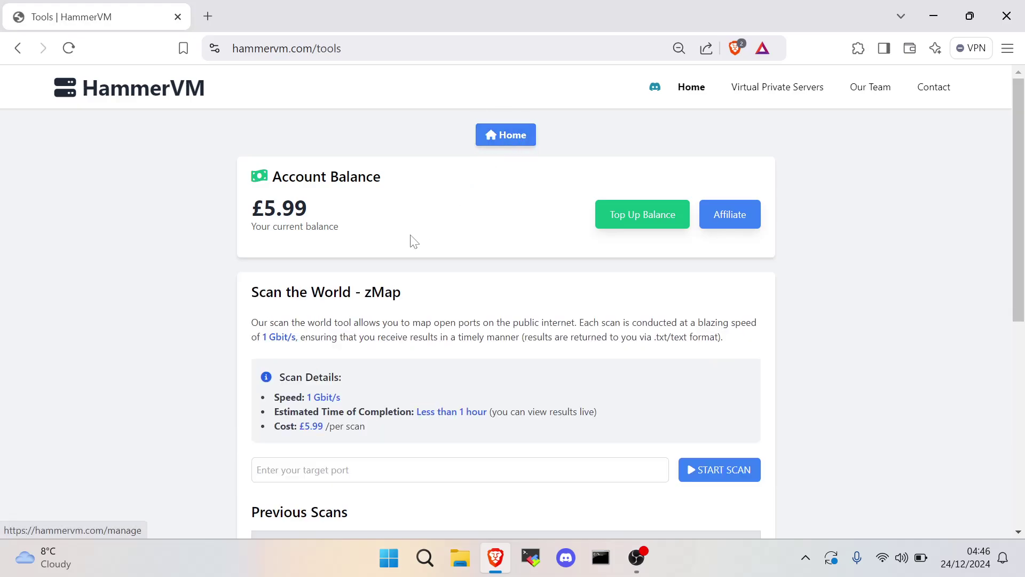
scroll(417, 240, down, 3)
scroll(333, 282, down, 3)
scroll(334, 281, up, 5)
scroll(333, 281, down, 2)
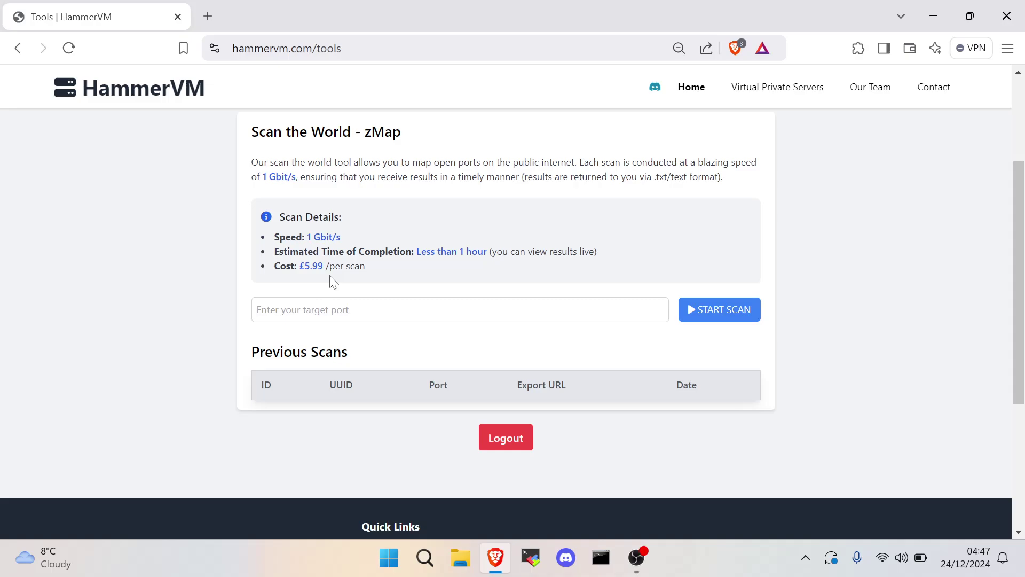
Review the zMap scan details and ready the target port field for entry.
click(384, 309)
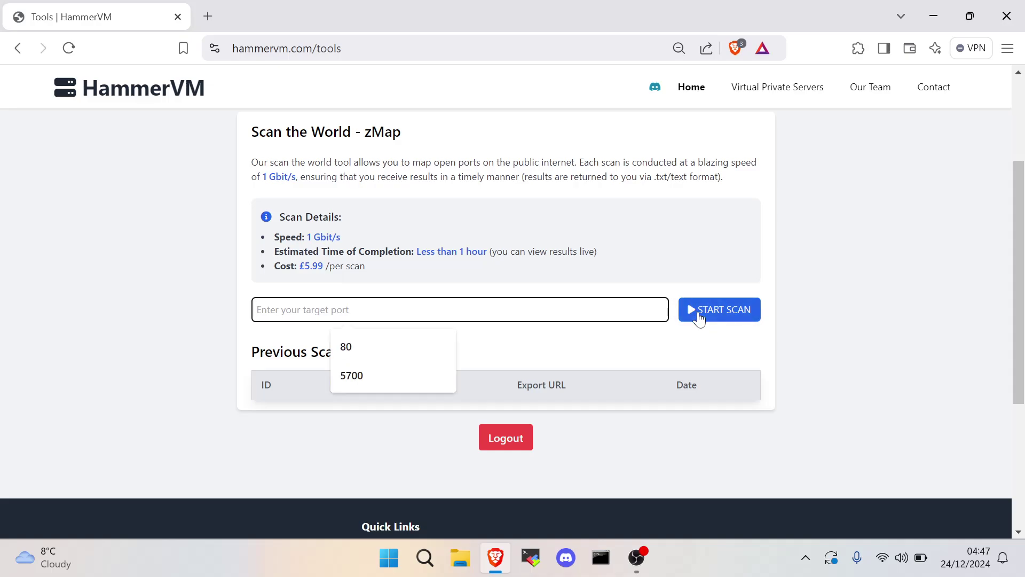
click(599, 332)
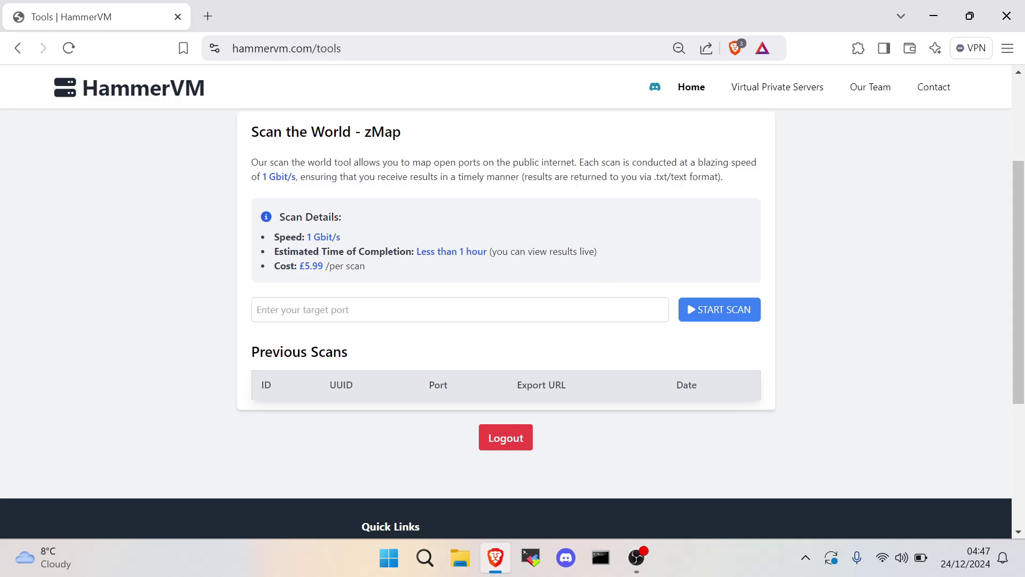
scroll(599, 256, up, 2)
scroll(600, 256, up, 2)
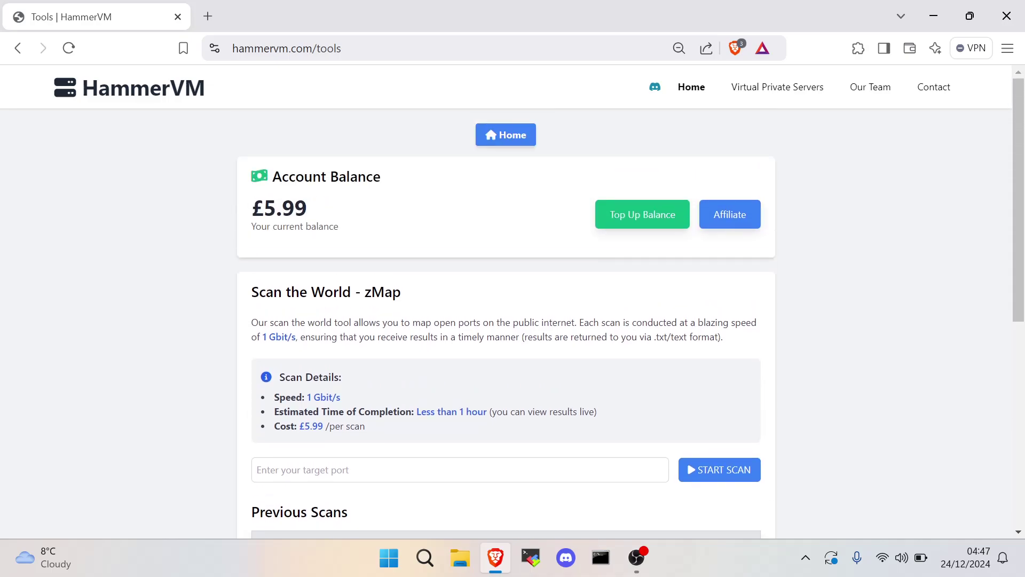
scroll(599, 260, down, 1)
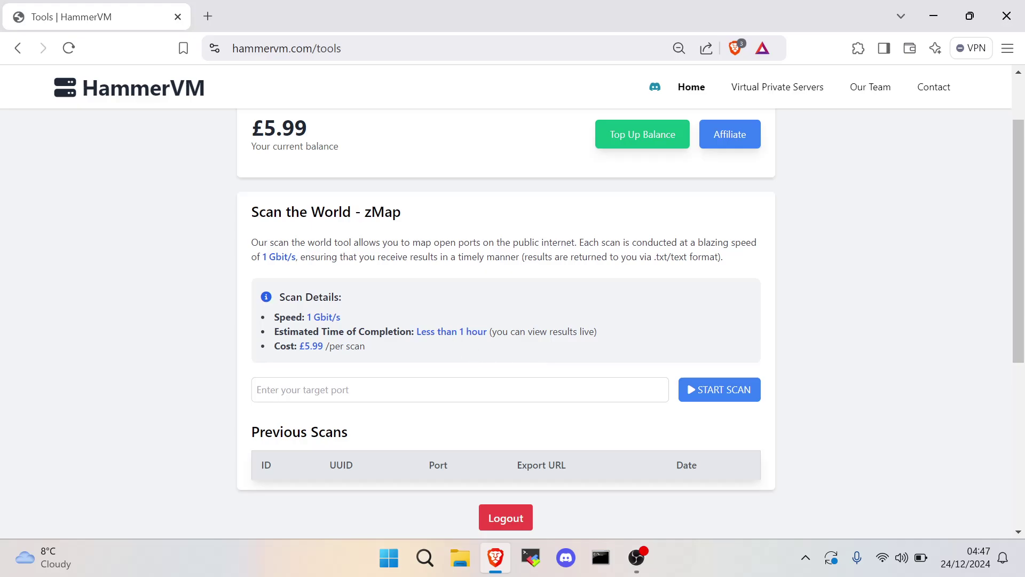
triple_click(626, 324)
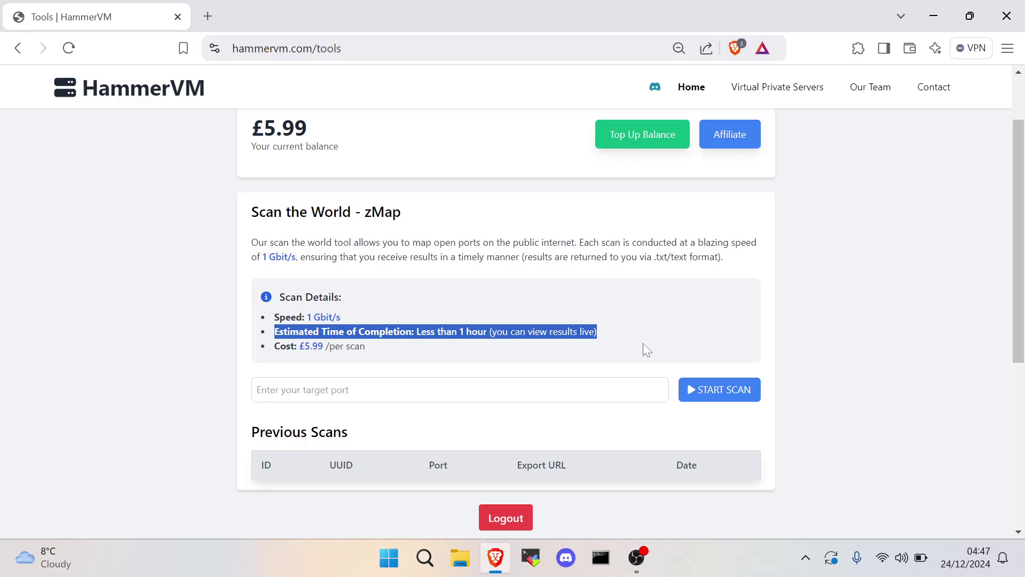
mouse_move(577, 344)
mouse_down()
mouse_move(246, 212)
mouse_move(473, 362)
mouse_up()
click(237, 211)
click(473, 362)
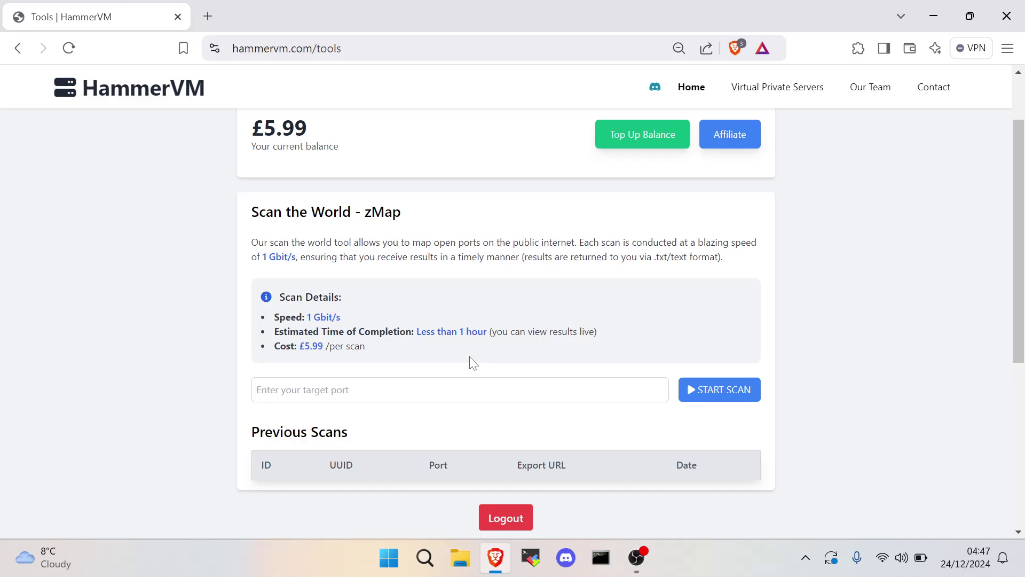
click(496, 390)
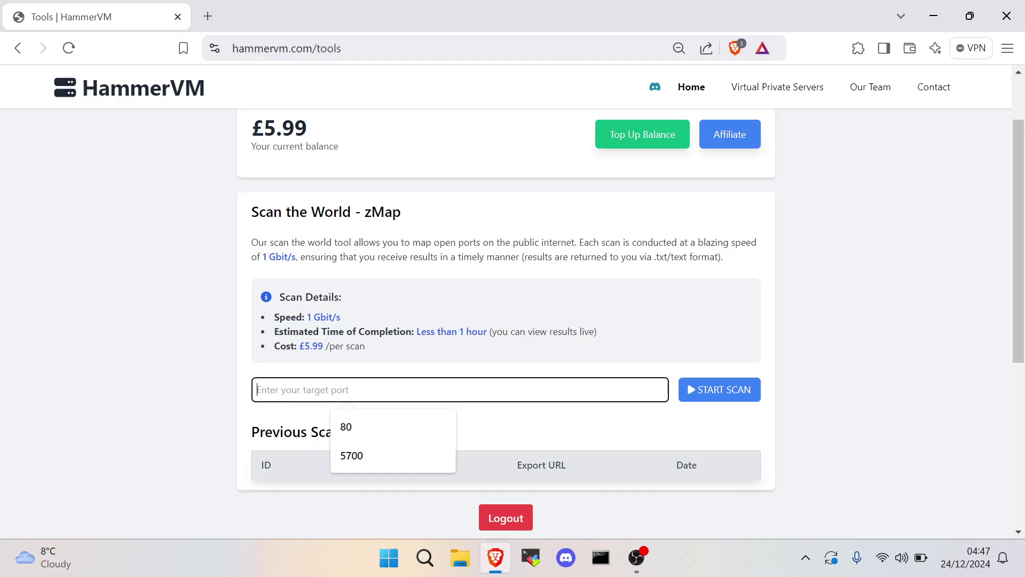
text(53)
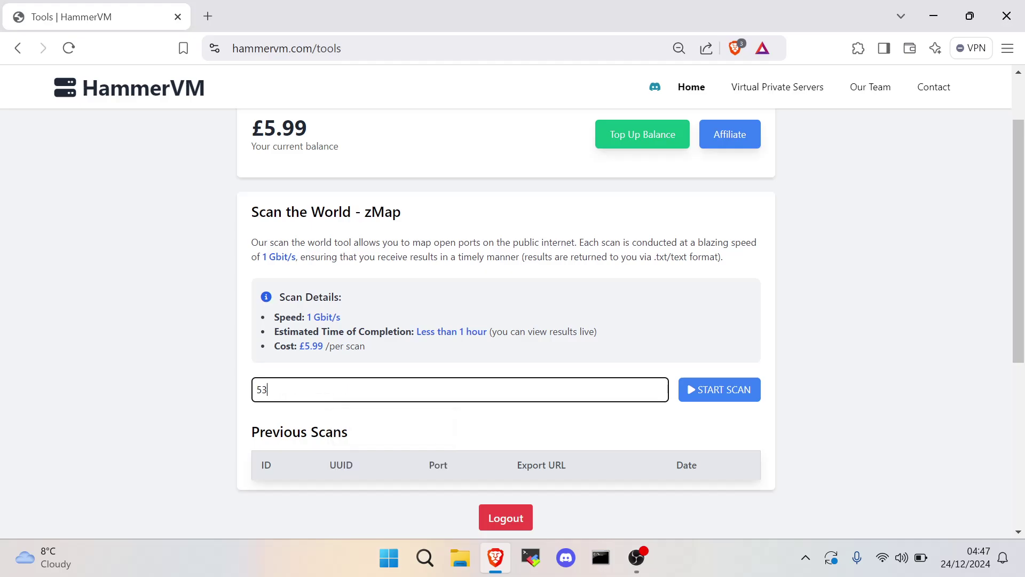
Launch the zMap scan on port 25565 and highlight the success message.
key(BackSpace)
key(BackSpace)
text(25565)
click(716, 394)
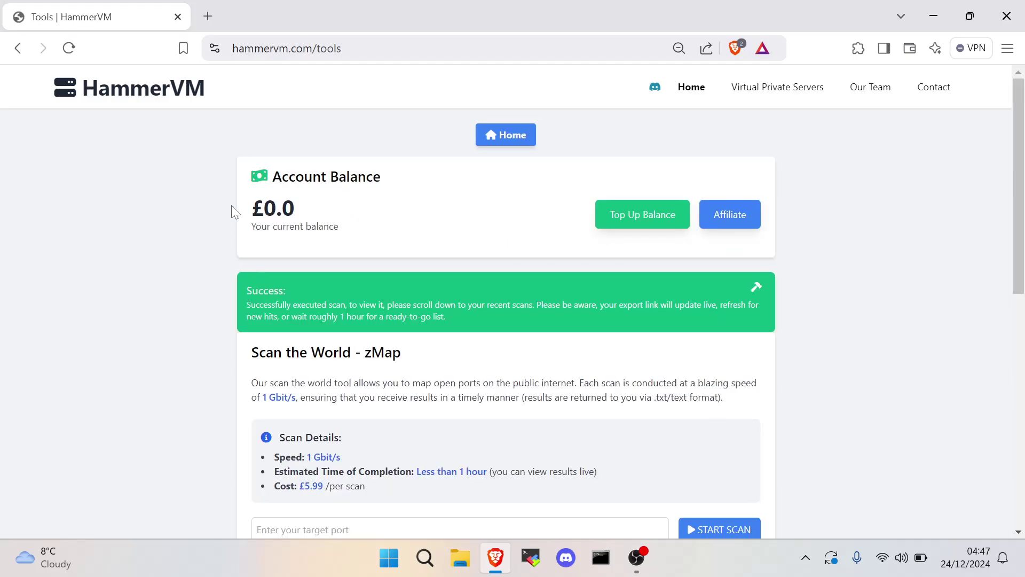
double_click(412, 301)
click(412, 301)
triple_click(411, 305)
click(412, 304)
drag(245, 304, 371, 305)
click(370, 305)
scroll(572, 295, down, 4)
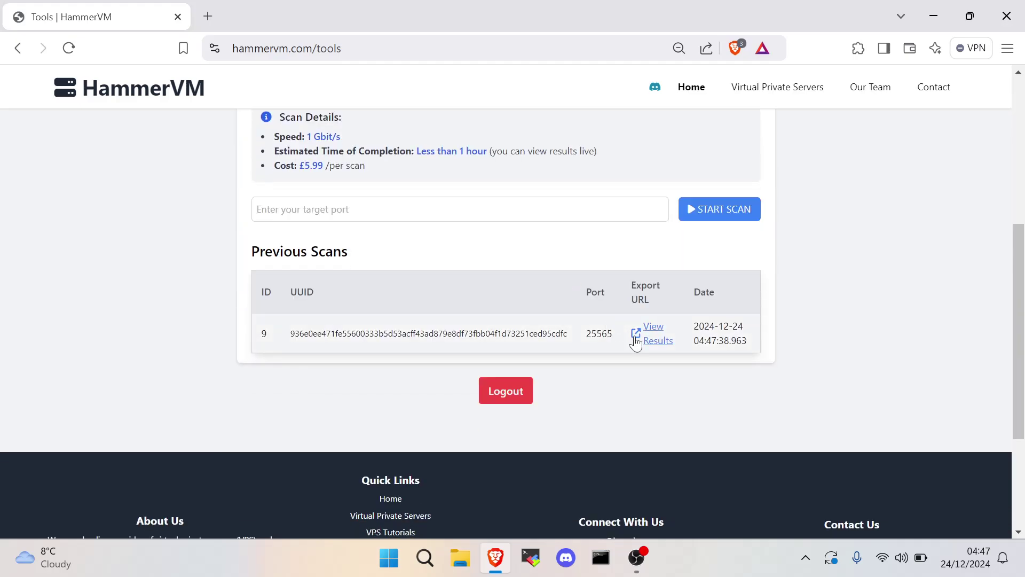
Open the port 25565 results for scan 9 in a new tab.
click(651, 337)
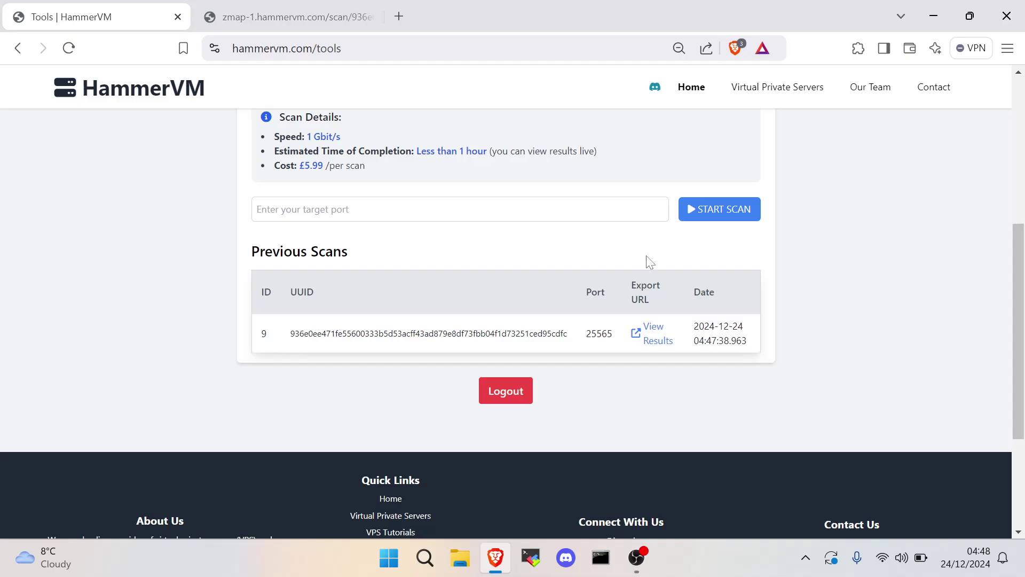
Bring the OBS Studio window in front of the browser.
click(637, 557)
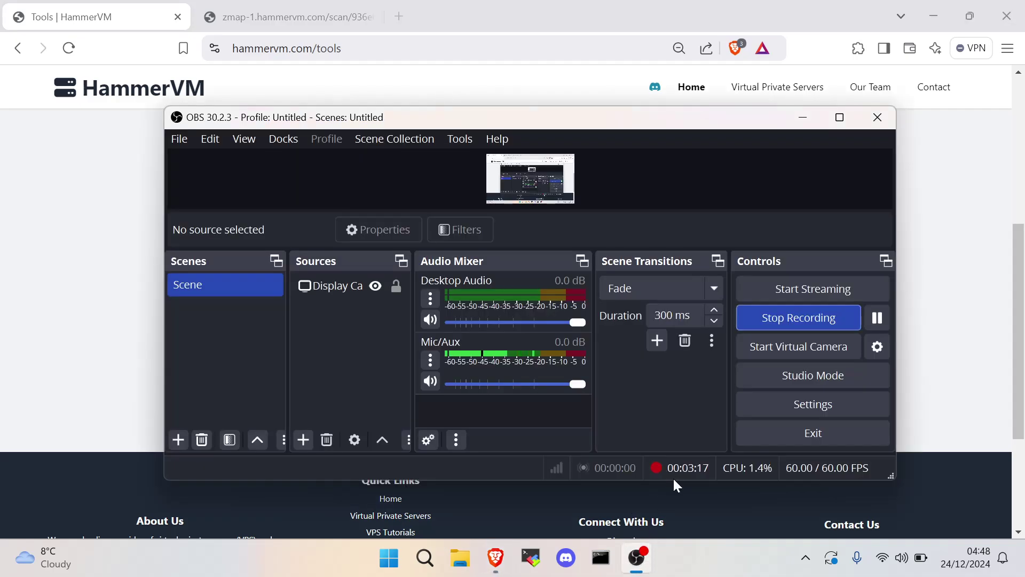